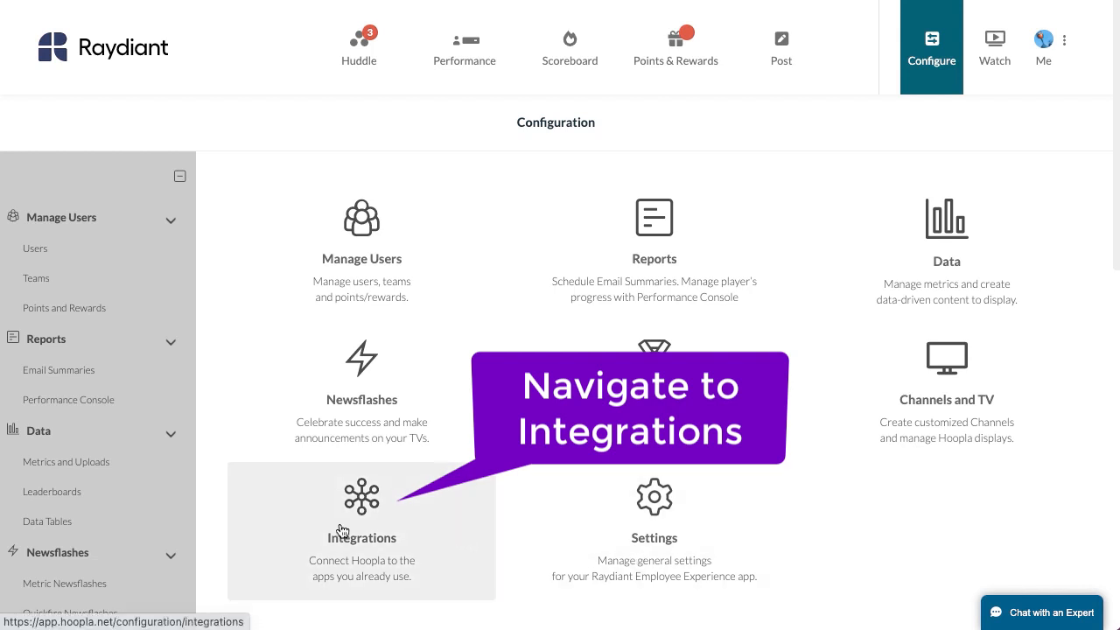
Open the Salesforce Integration configuration and start creating a leaderboard with the Report Wizard.
scroll(143, 516, "down", 5)
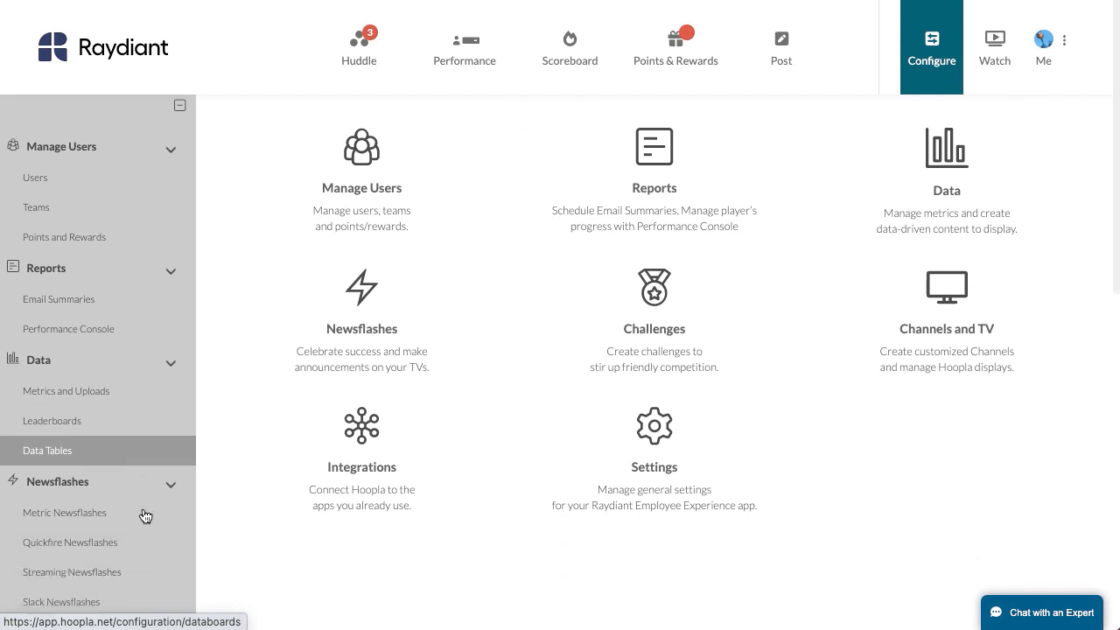
scroll(145, 516, "down", 5)
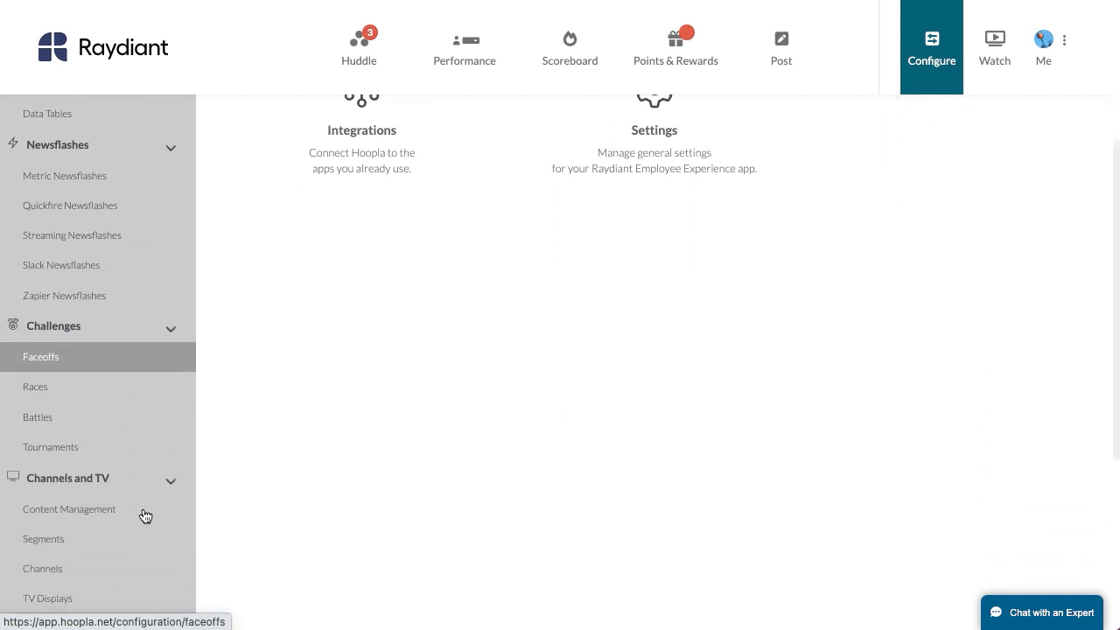
scroll(146, 517, "down", 1)
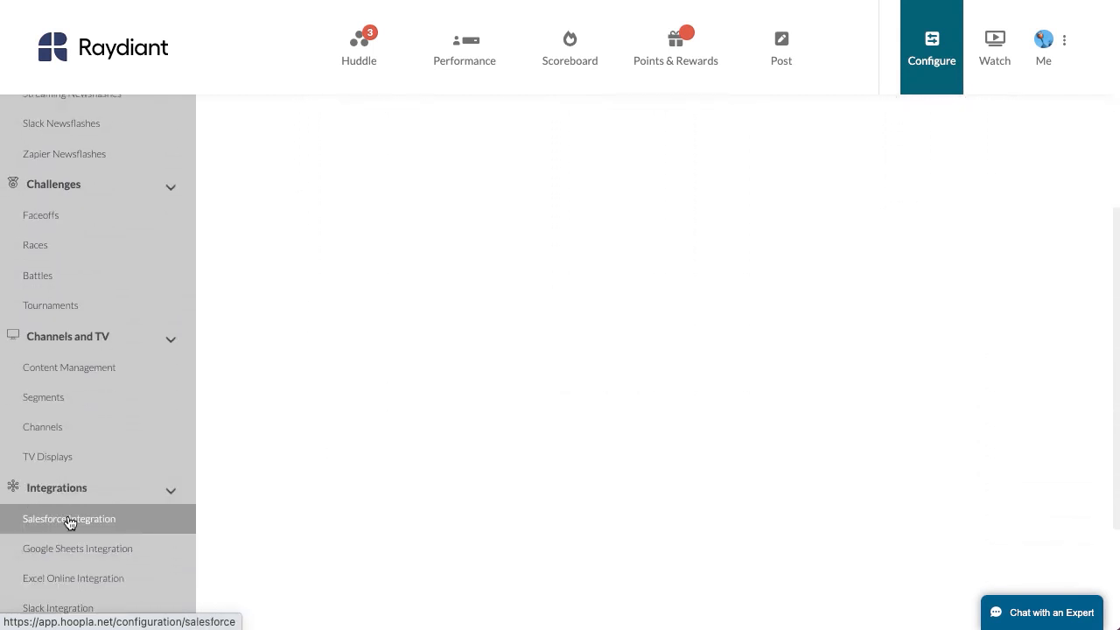
left_click(69, 523)
scroll(458, 473, "down", 5)
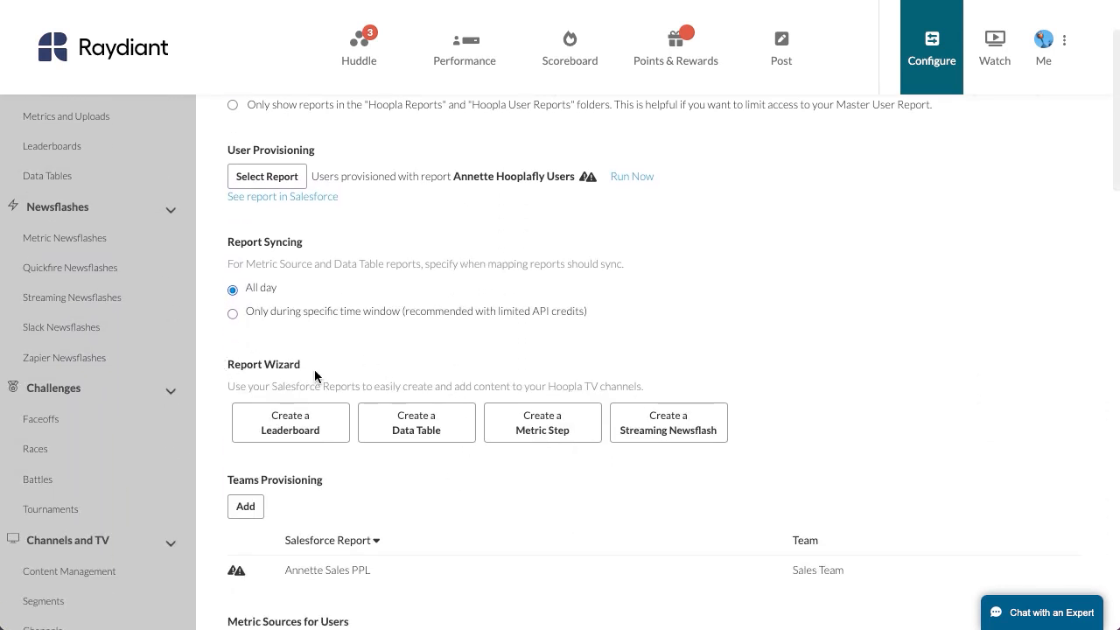
left_click(285, 431)
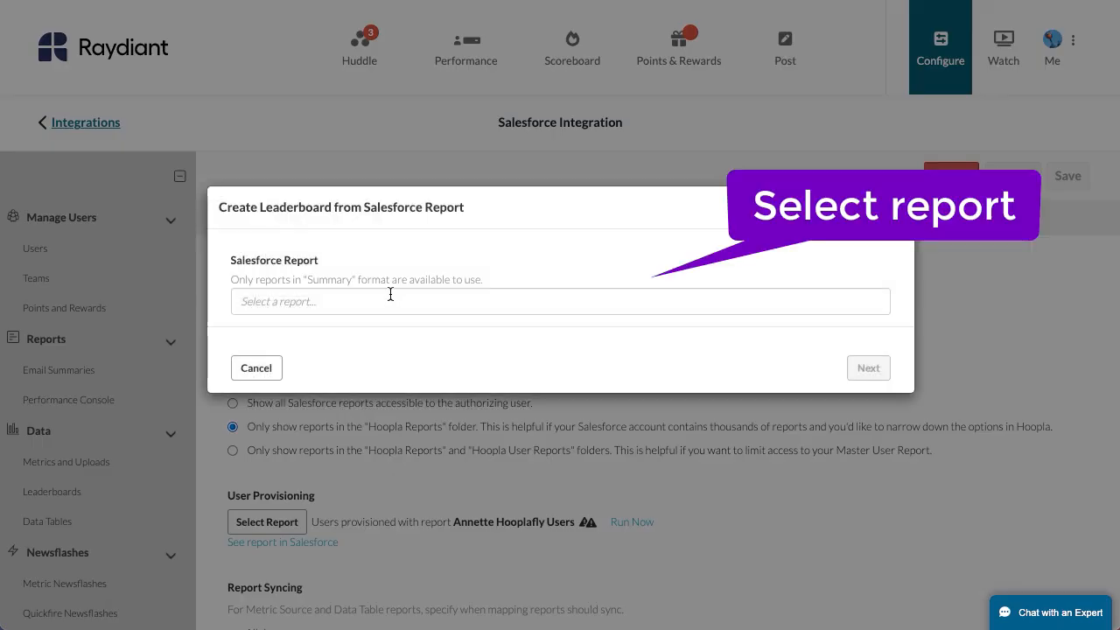
Choose /Hoopla Reports/Test Opportunities Report as the leaderboard's Salesforce report and continue to the mappings.
left_click(390, 295)
type("test")
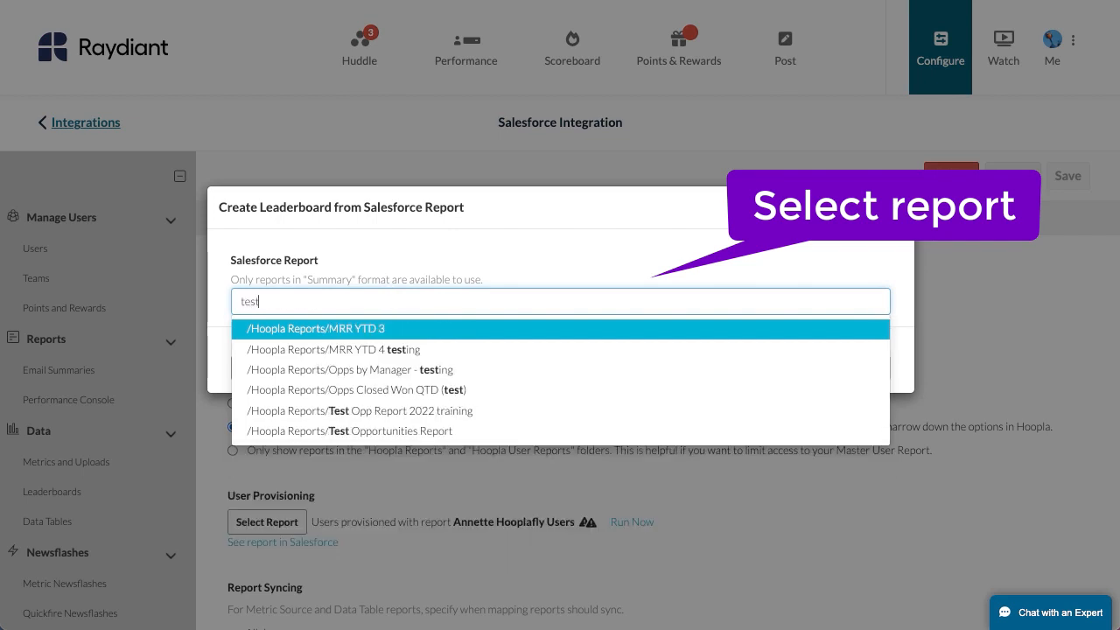
left_click(382, 429)
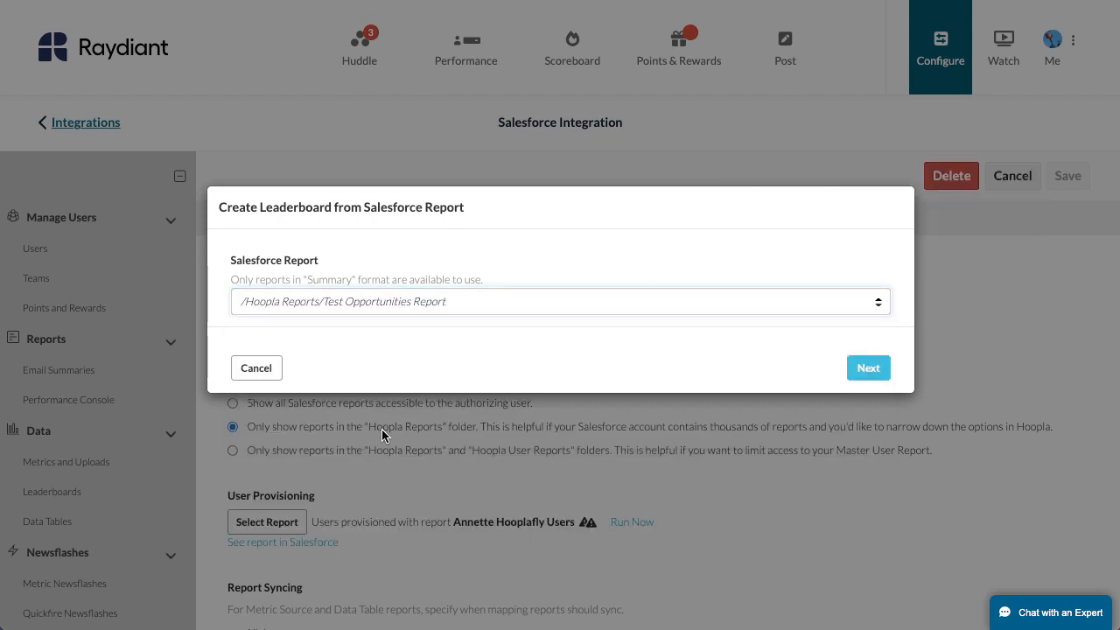
left_click(871, 369)
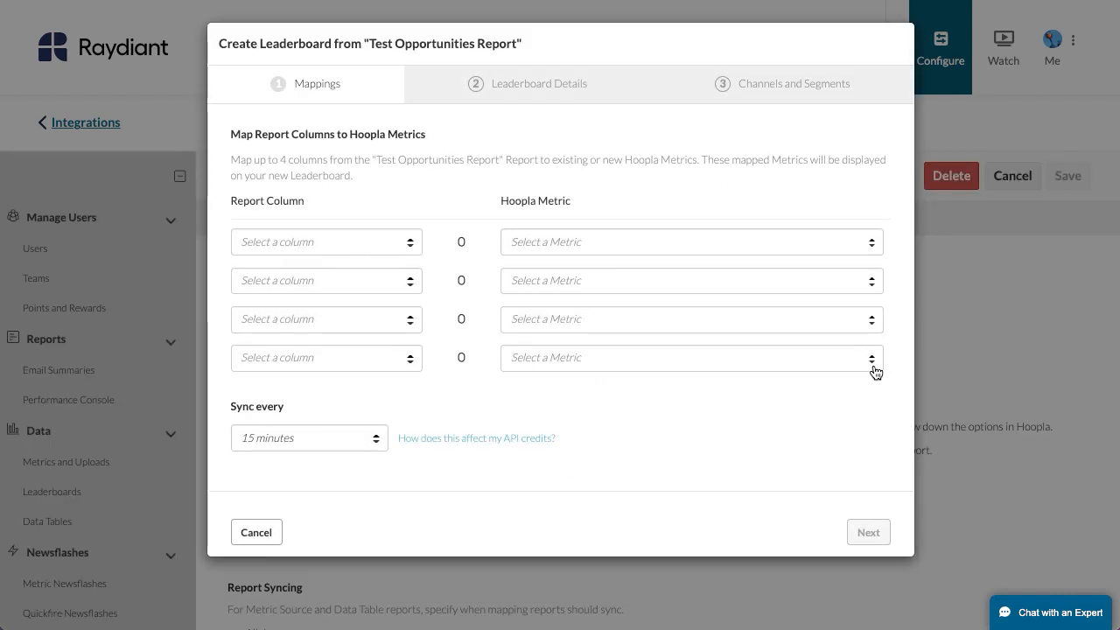
Map the Sum of Amount report column to a new currency metric in the first mapping row.
left_click(330, 241)
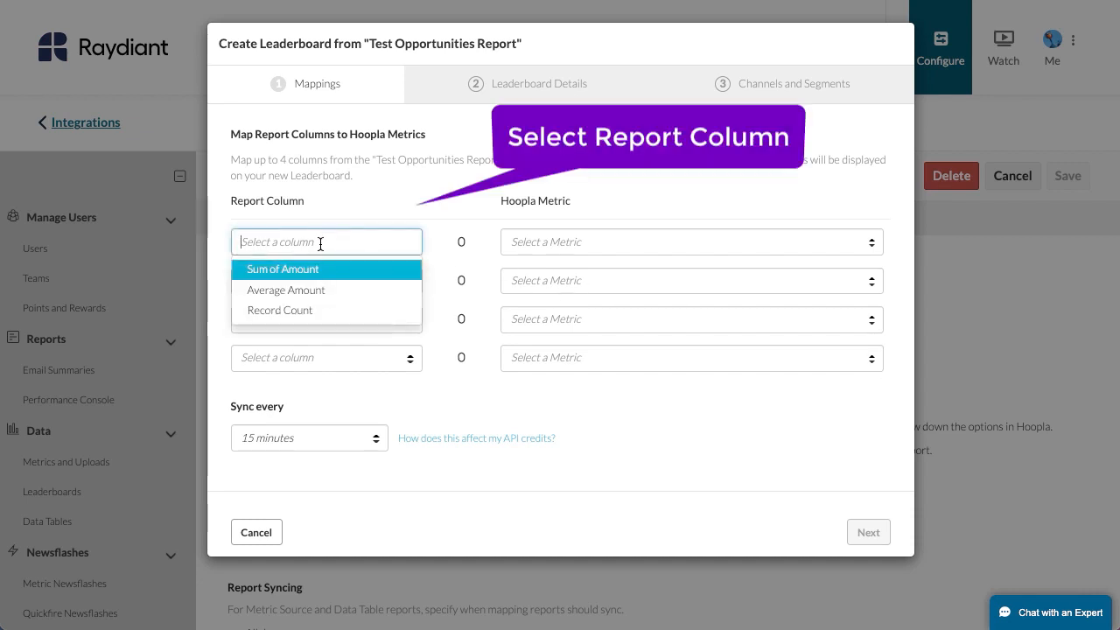
left_click(286, 275)
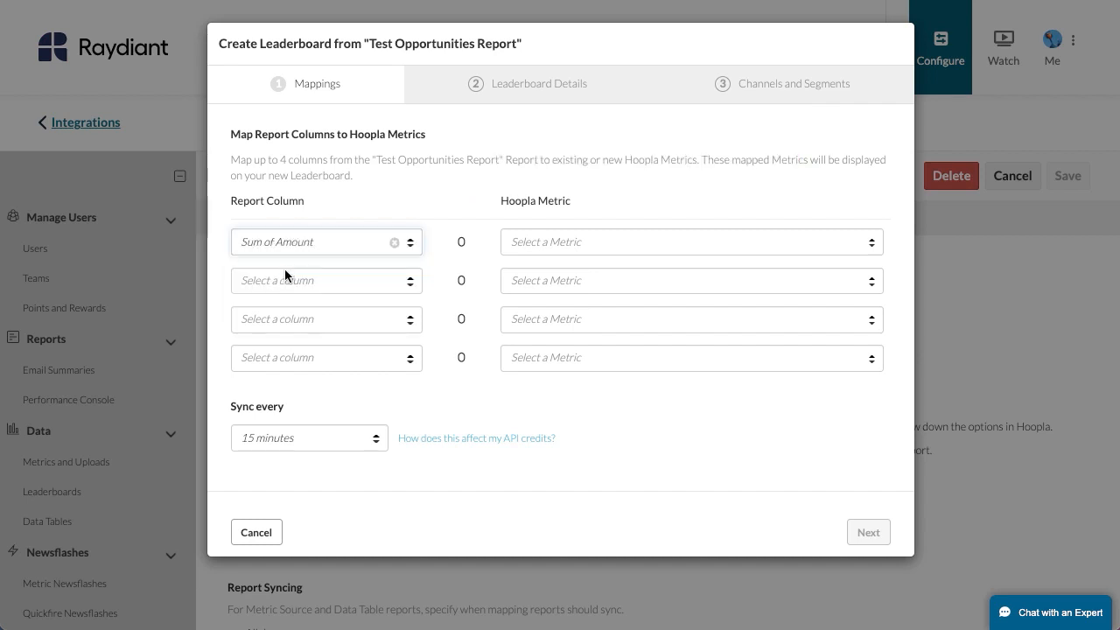
left_click(534, 248)
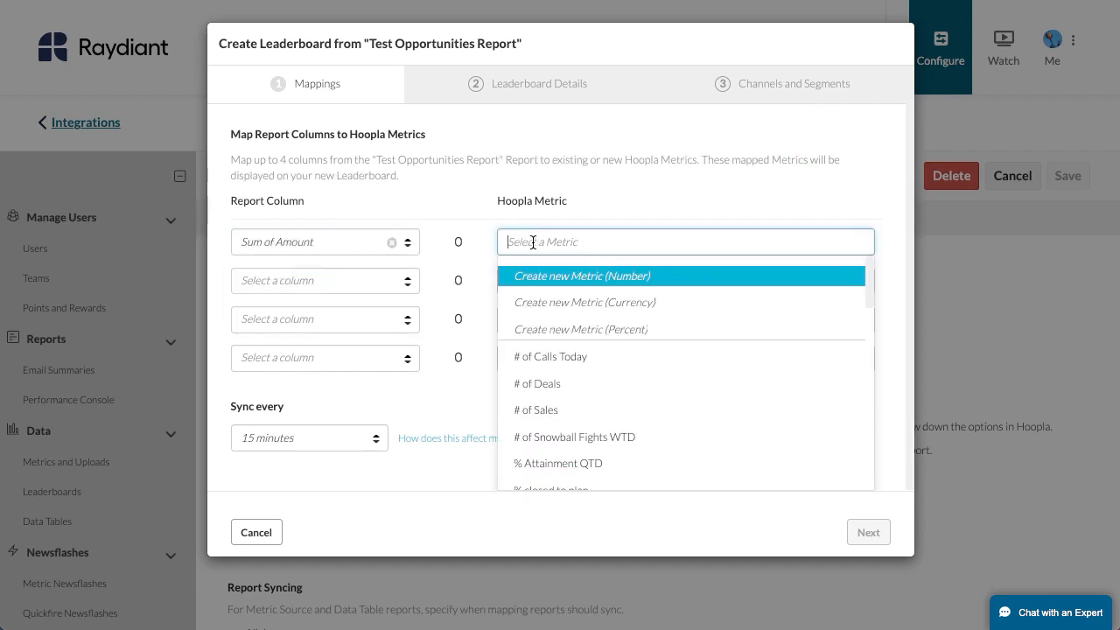
left_click(560, 306)
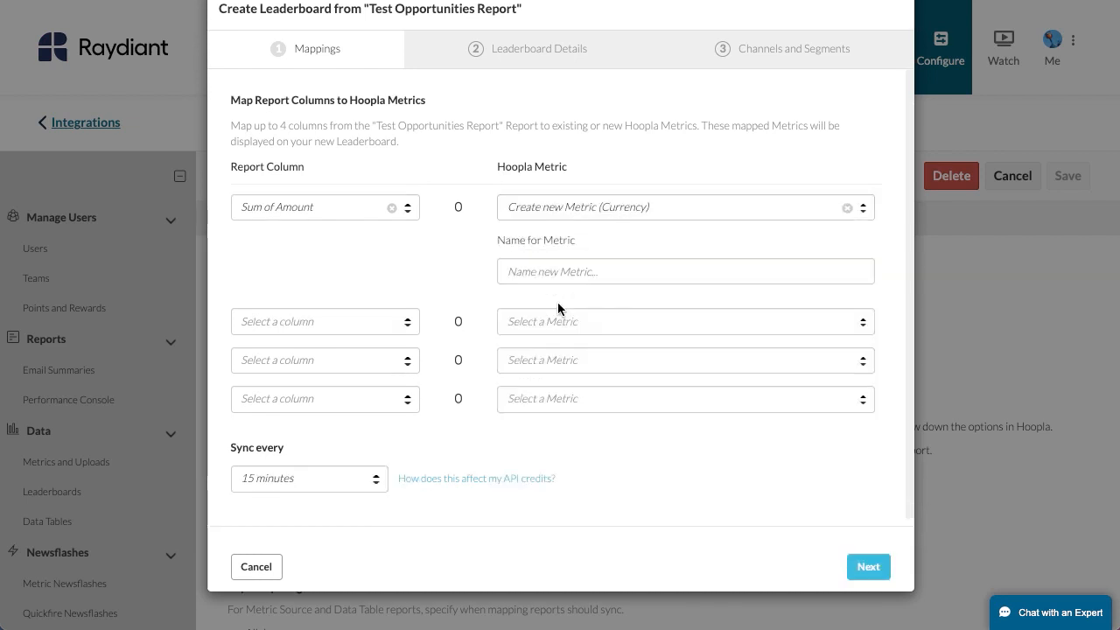
Name the new currency metric "Revenue for this month Test".
left_click(517, 272)
type("Reve")
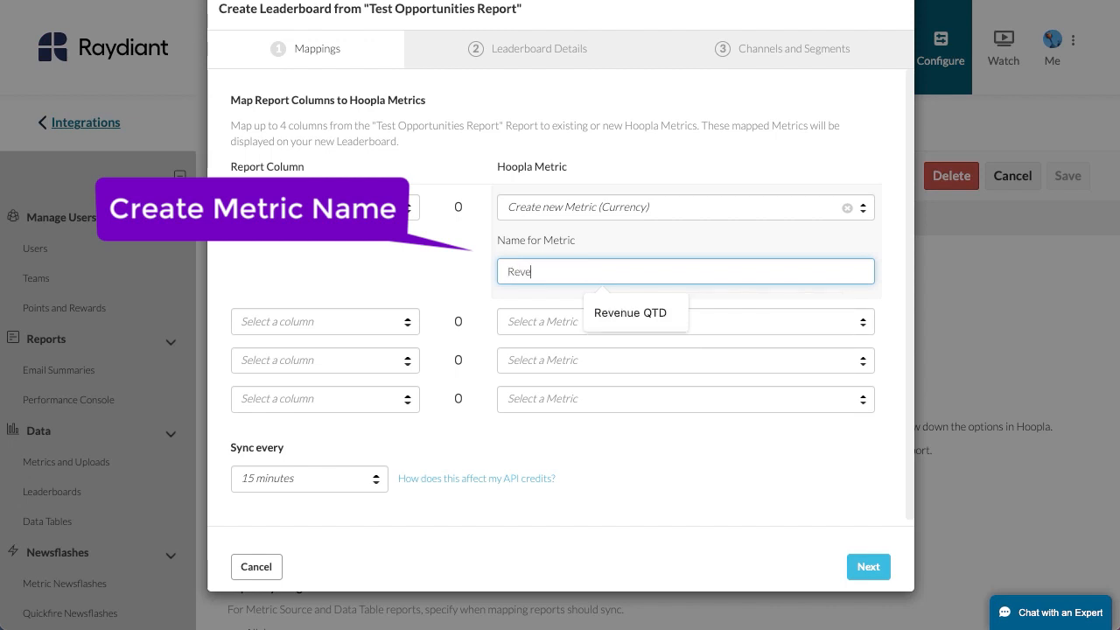
type("nue for thi")
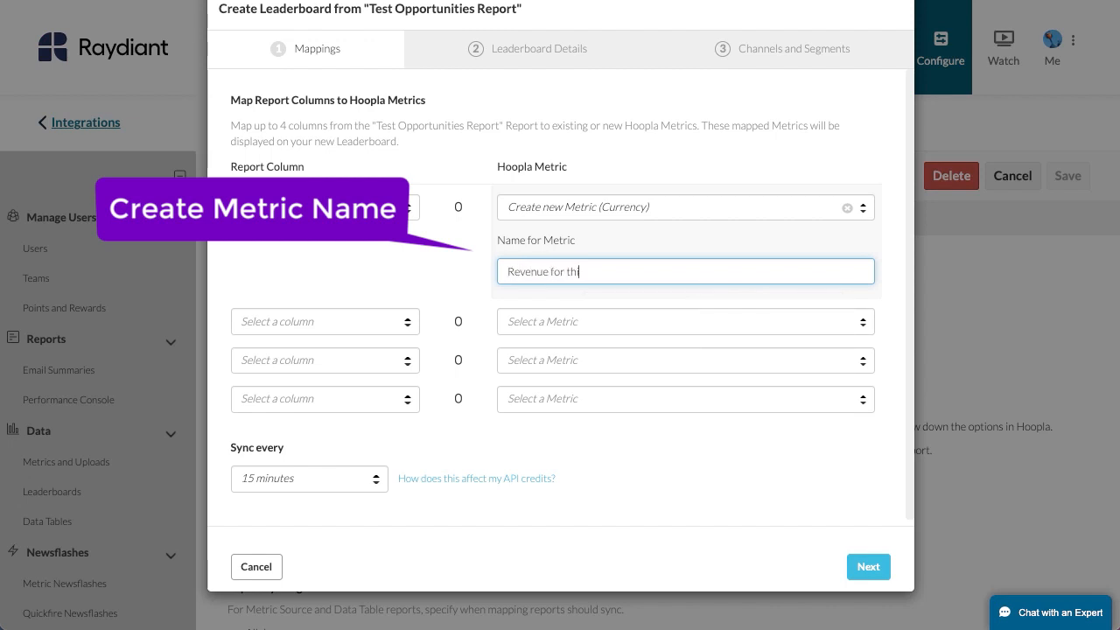
type("s month tod")
key("BackSpace")
key("BackSpace")
type("Test")
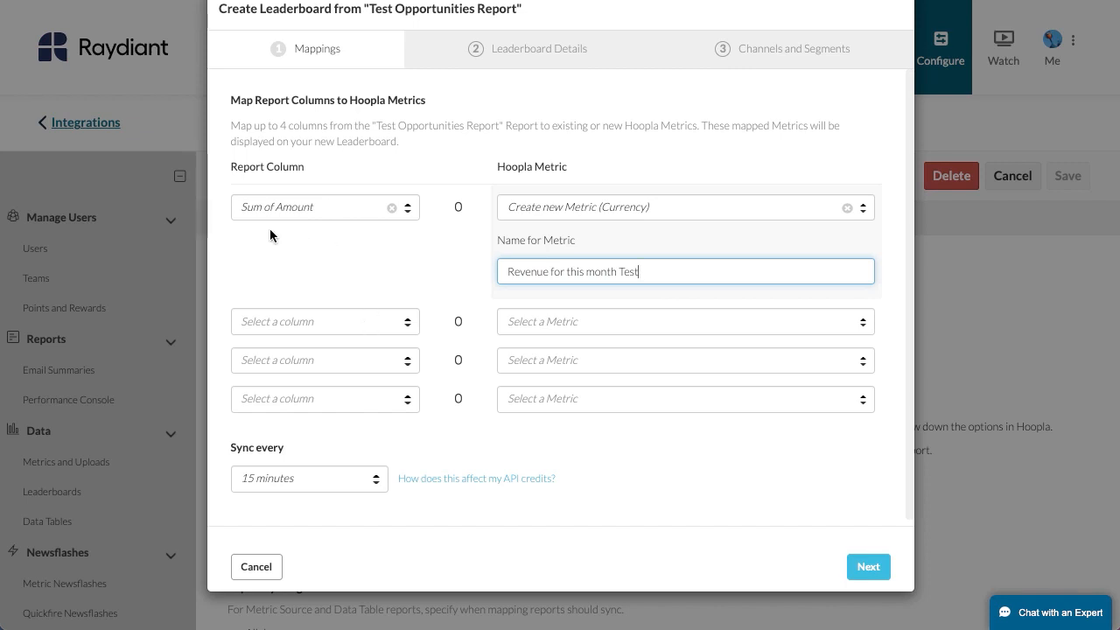
Set the report mapping to sync every 15 minutes and proceed to the leaderboard details.
left_click(314, 480)
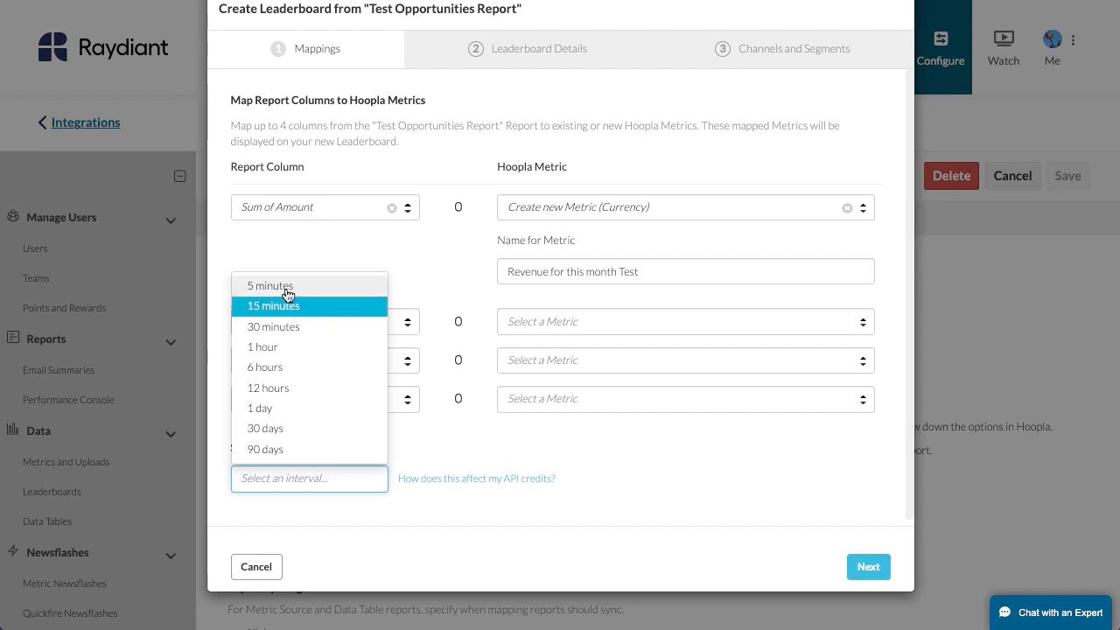
left_click(308, 306)
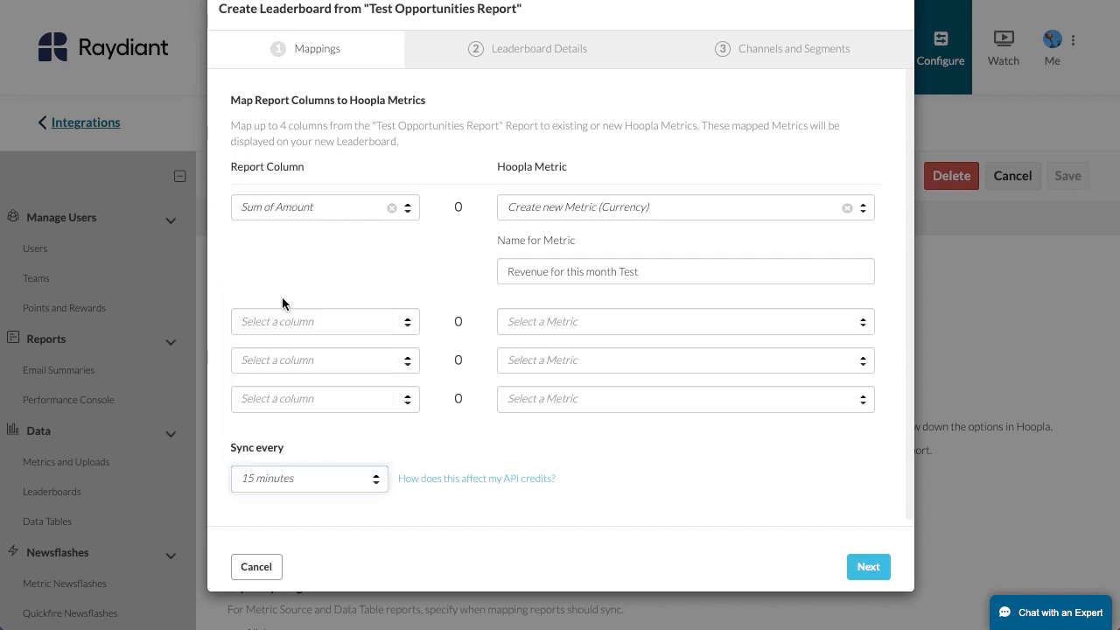
left_click(866, 571)
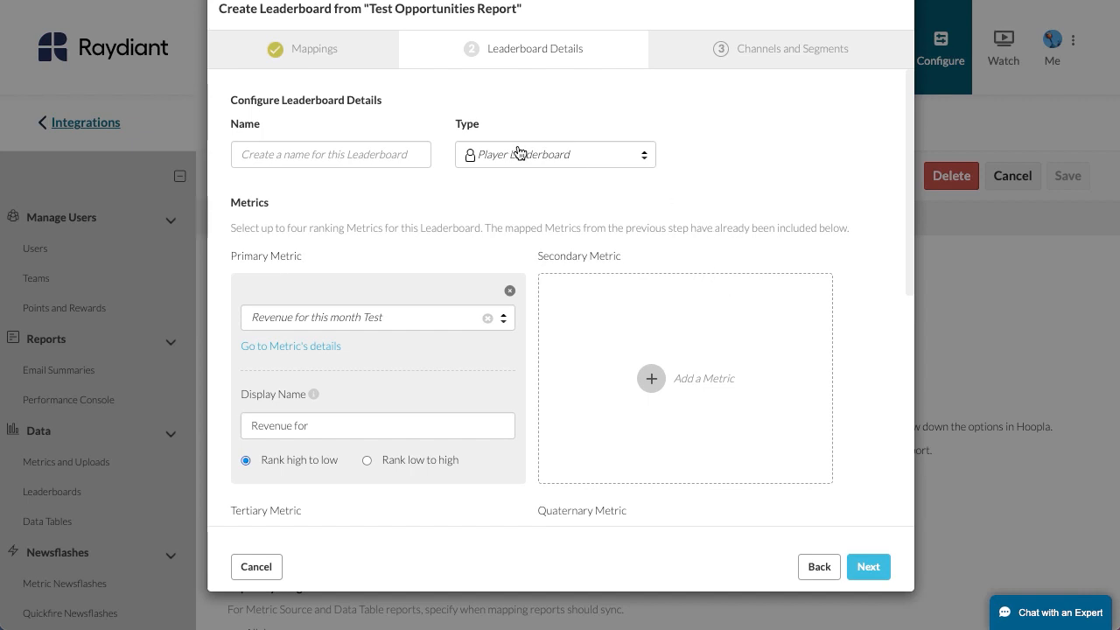
Set the leaderboard type to Player Leaderboard and name the leaderboard "Revenue".
left_click(486, 158)
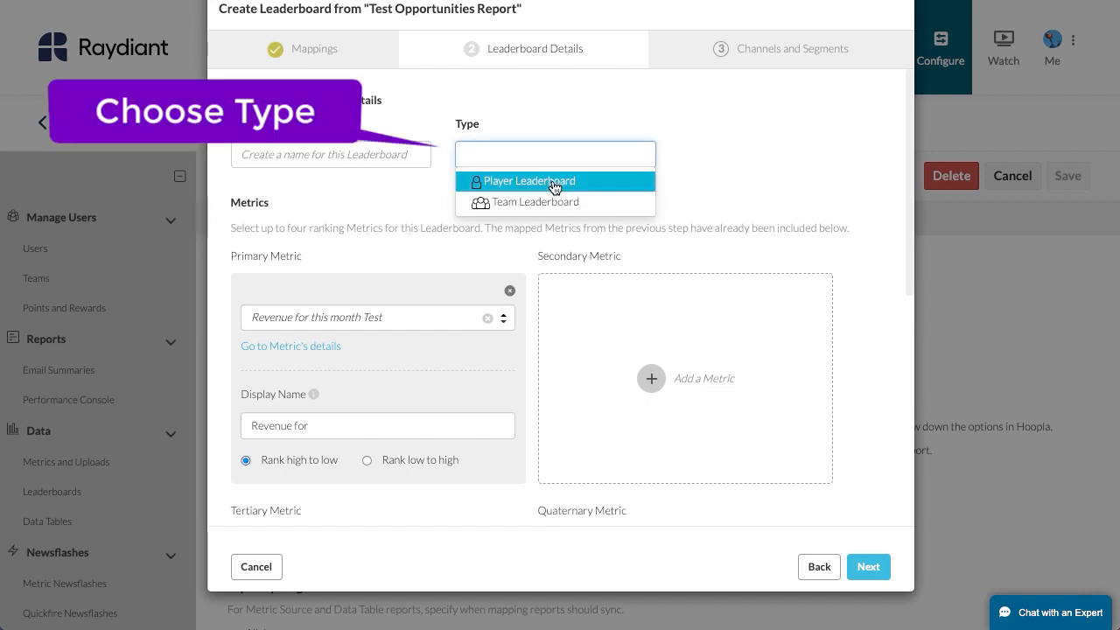
left_click(554, 182)
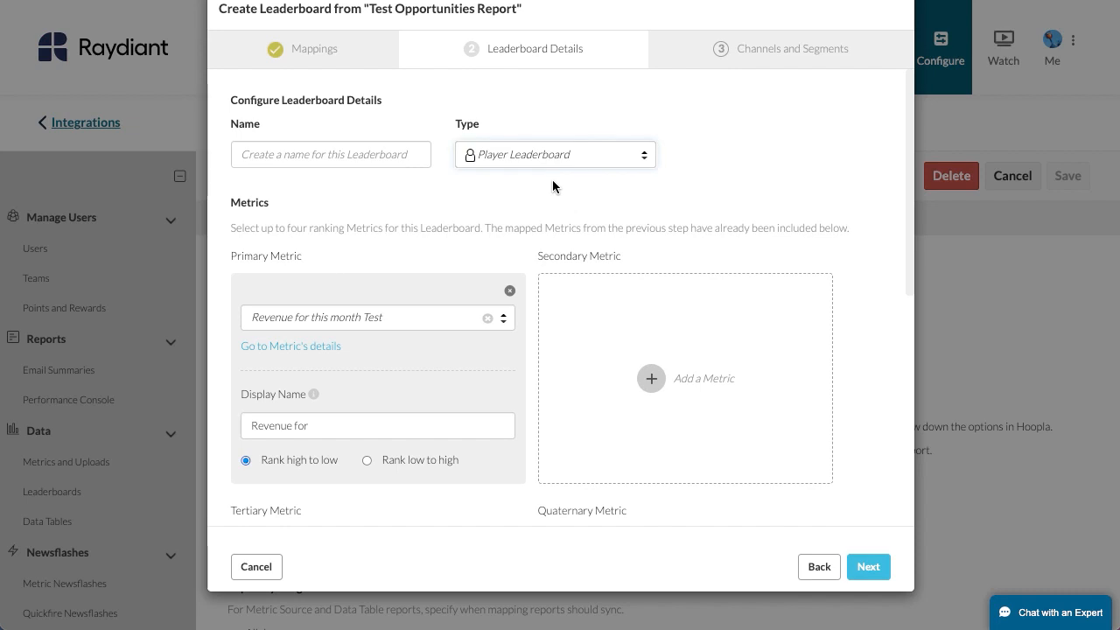
left_click(332, 155)
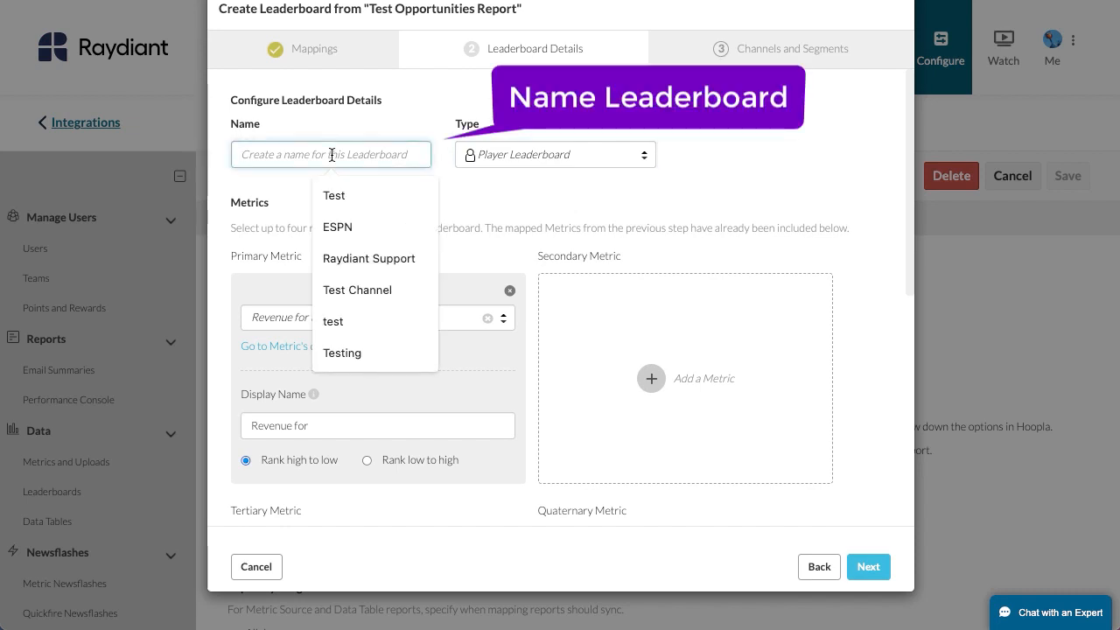
type("Revenue")
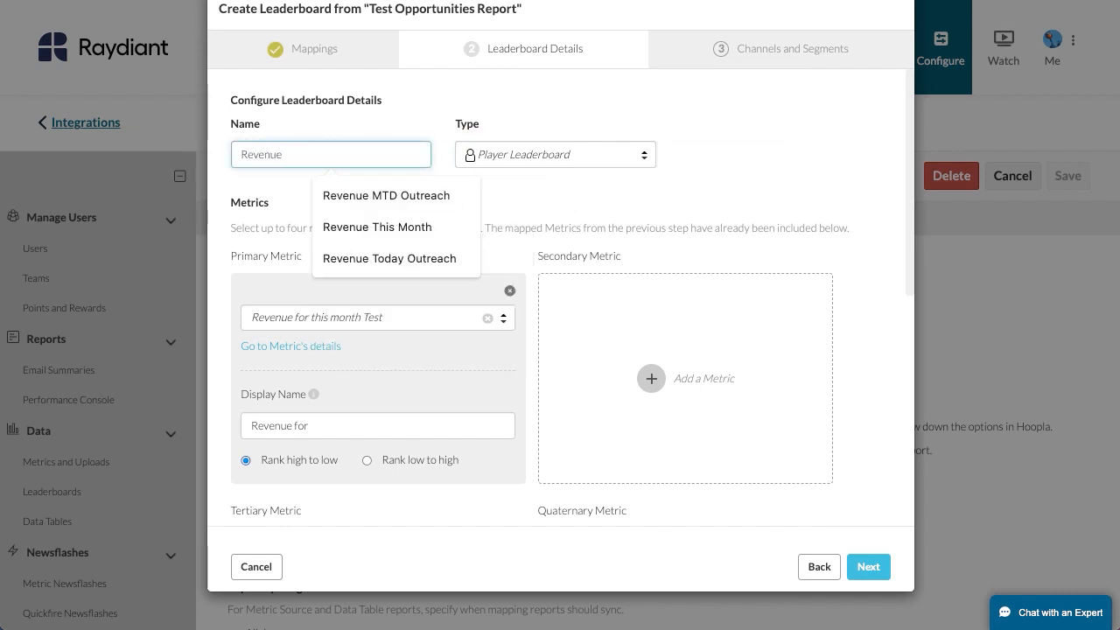
Replace the primary metric's display name with "Revenue".
scroll(246, 254, "down", 3)
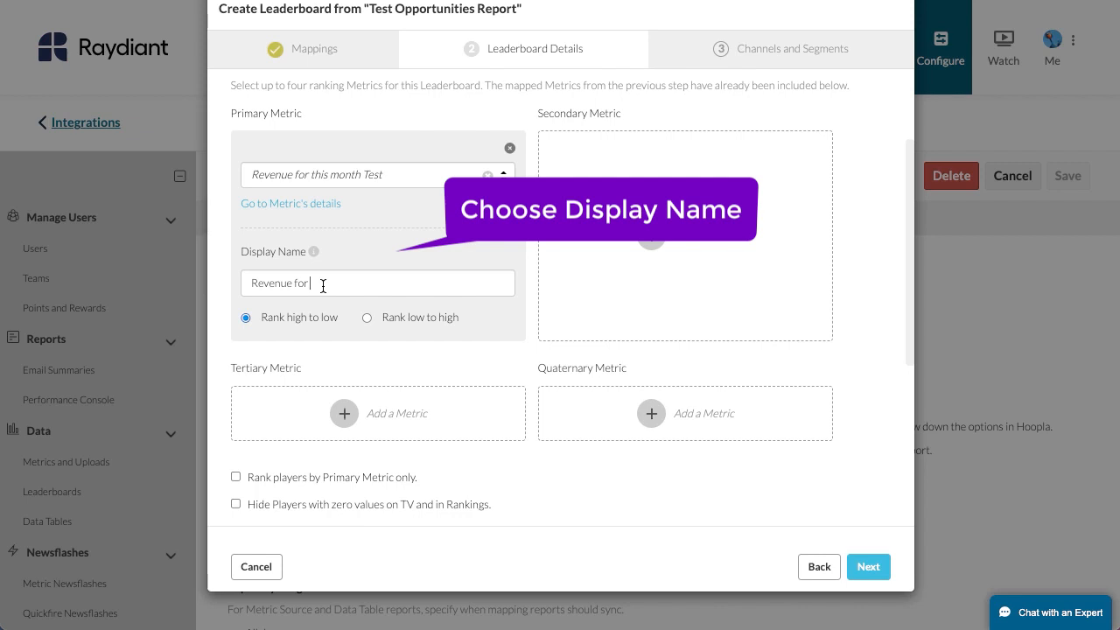
left_click_drag(323, 286, 231, 286)
type("AR")
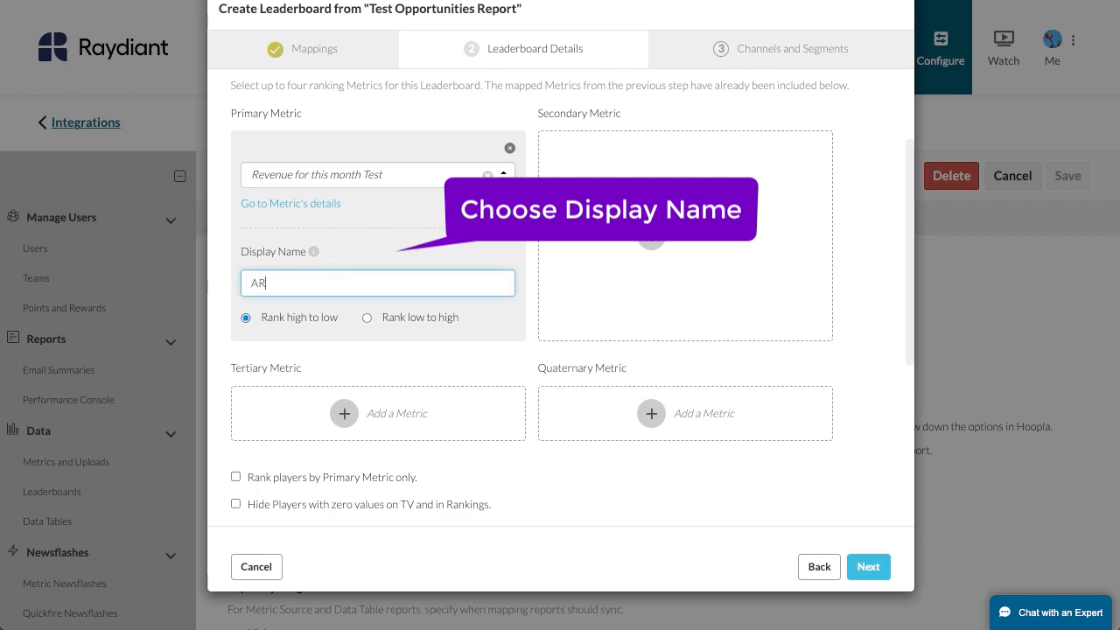
type("R")
key("BackSpace")
key("BackSpace")
key("BackSpace")
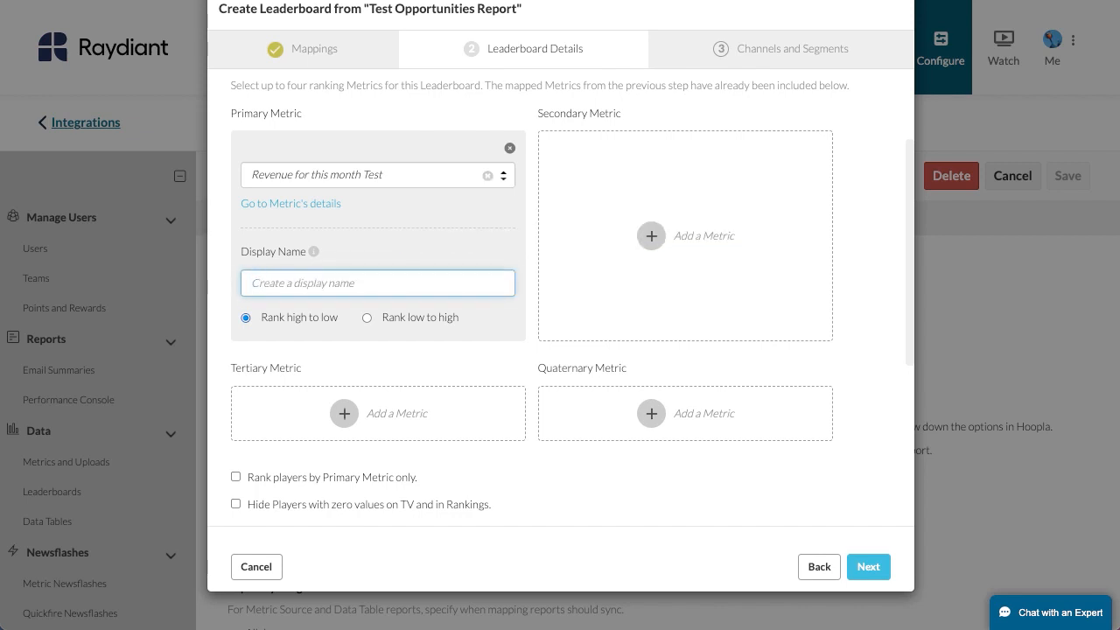
type("Revenue")
Add the Delta team to the players on the leaderboard.
scroll(425, 357, "down", 2)
scroll(425, 357, "down", 1)
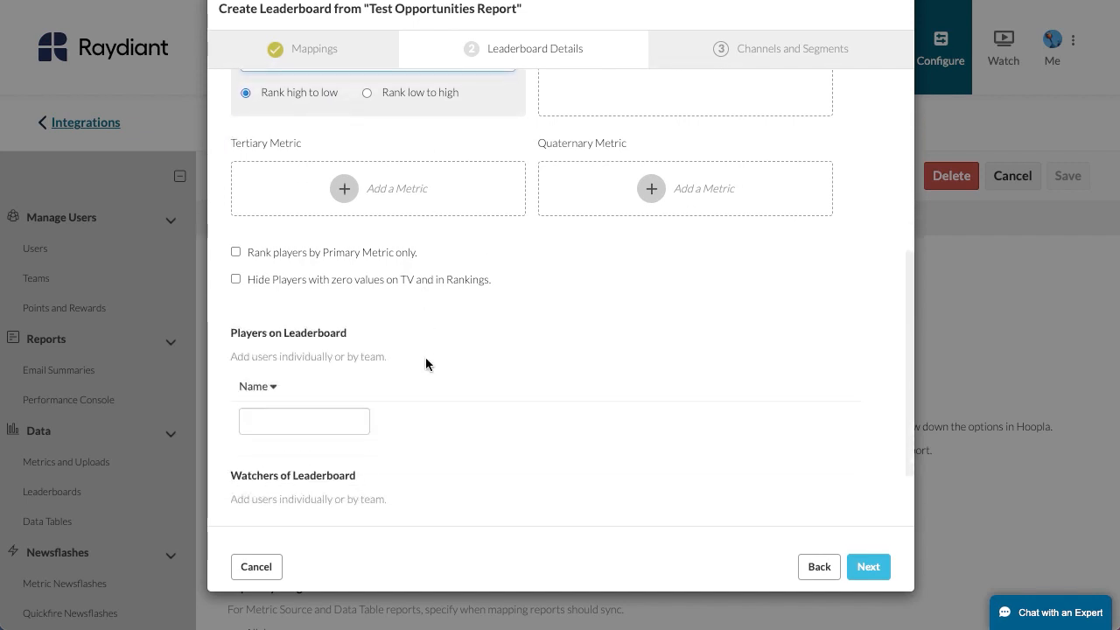
scroll(425, 357, "up", 2)
scroll(425, 357, "down", 2)
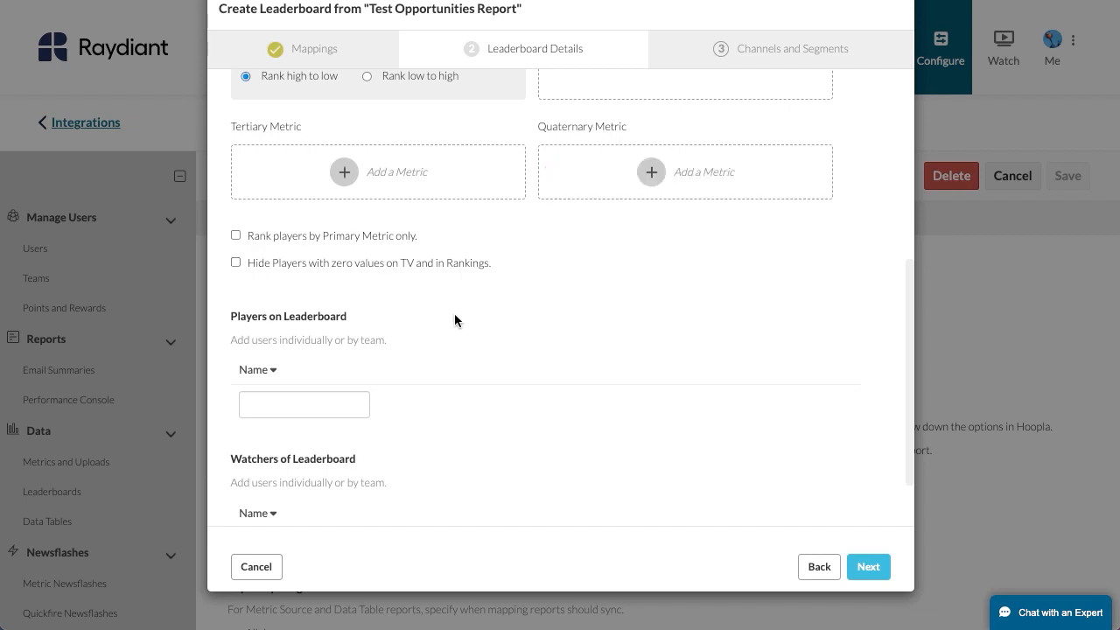
scroll(454, 313, "down", 1)
left_click(295, 363)
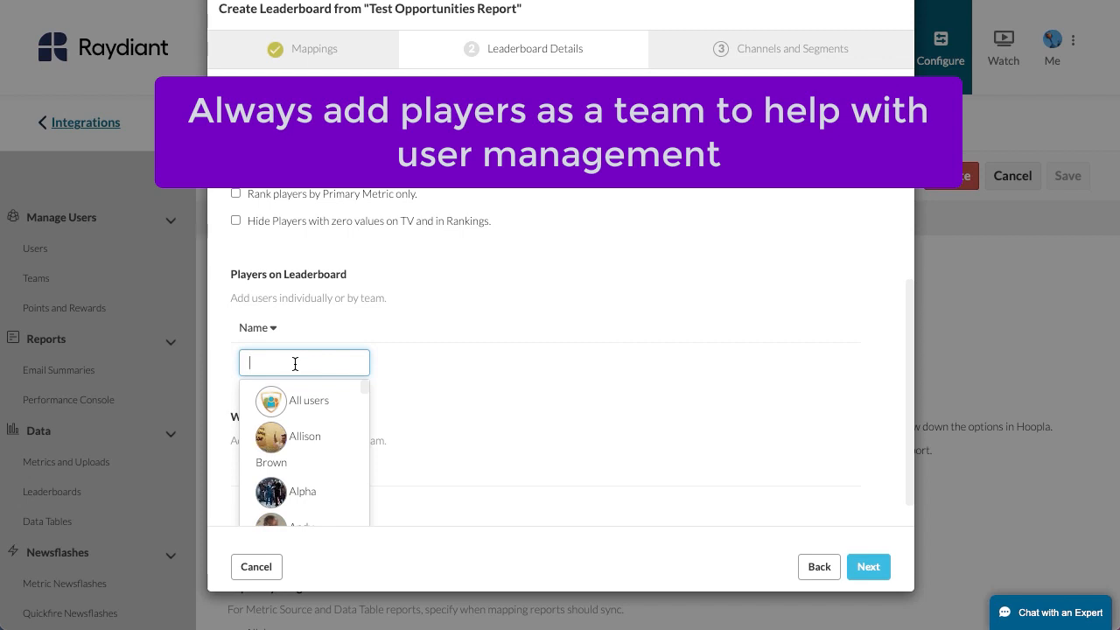
type("de")
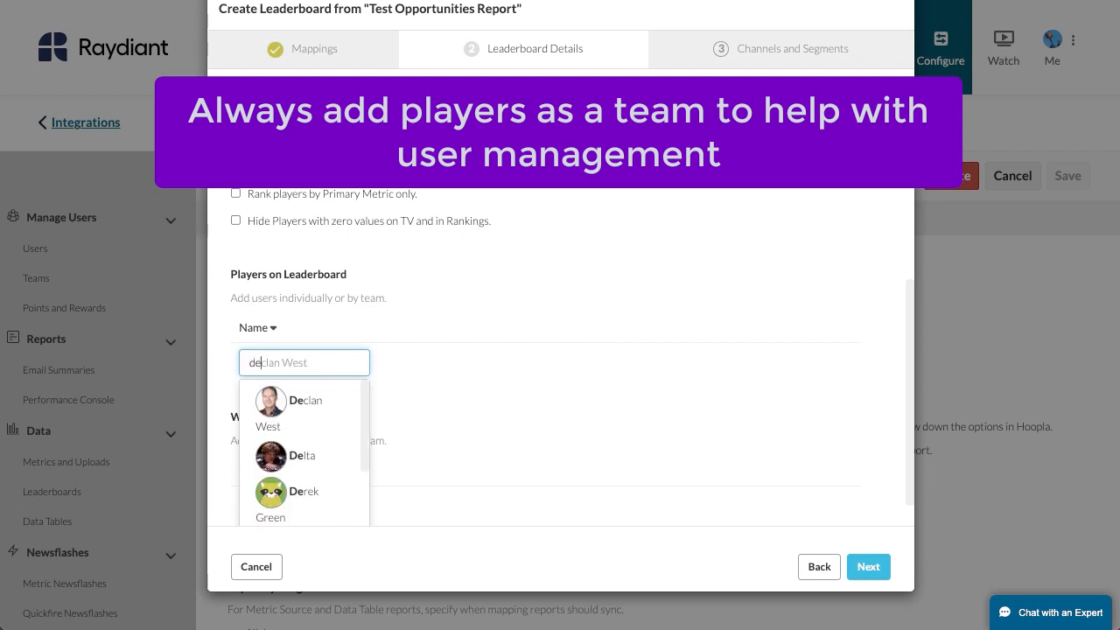
left_click(301, 464)
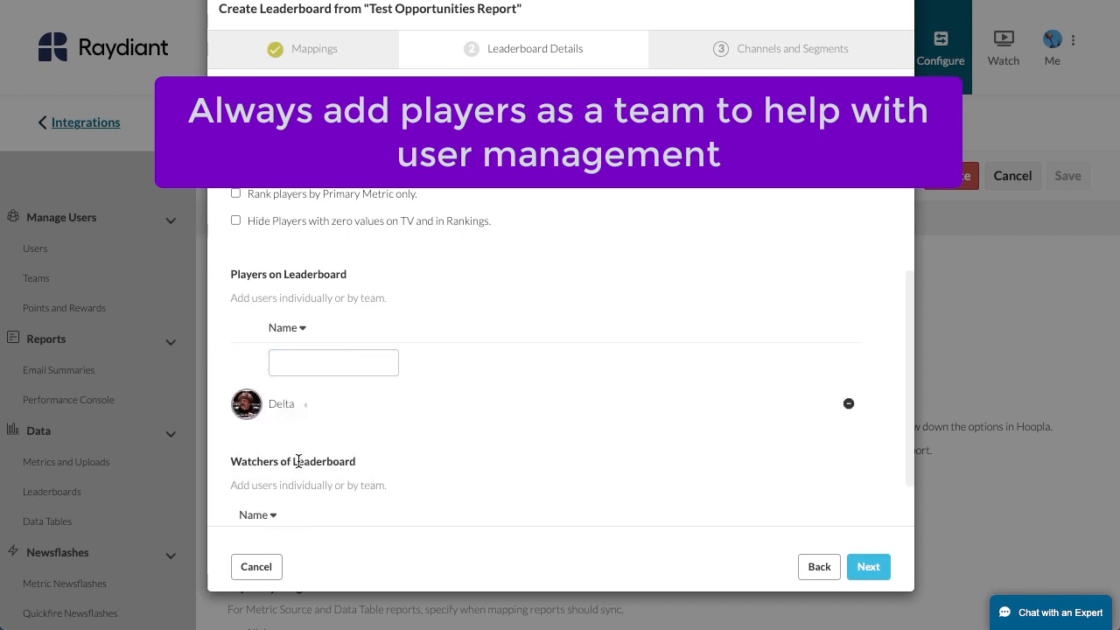
Expand the Delta team to review its member list, and collapse it again.
left_click(306, 408)
scroll(308, 409, "down", 5)
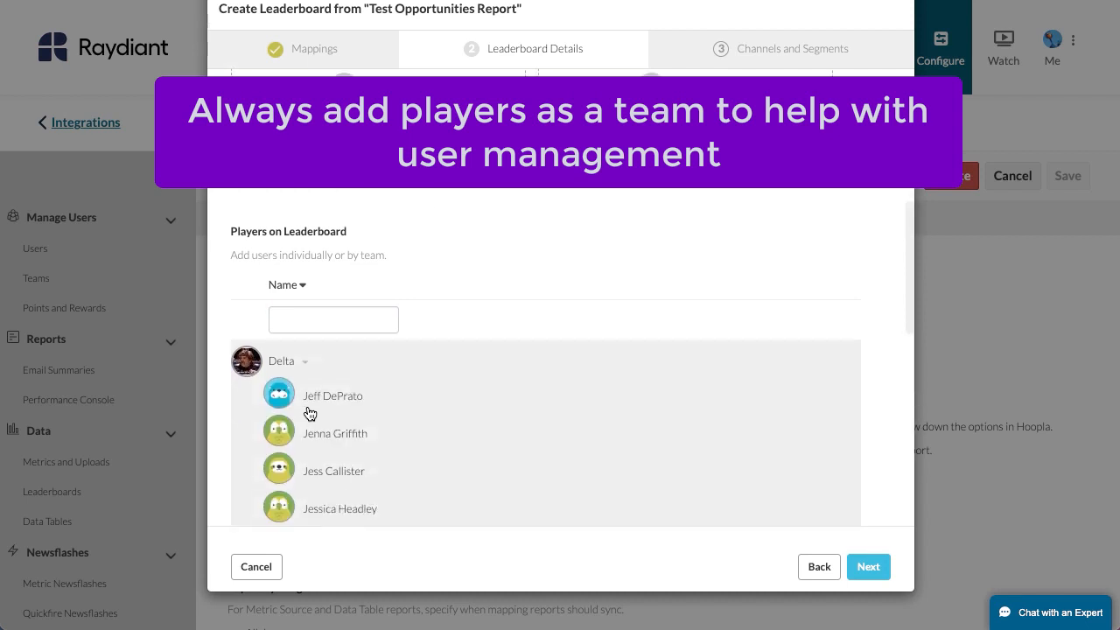
scroll(308, 407, "down", 2)
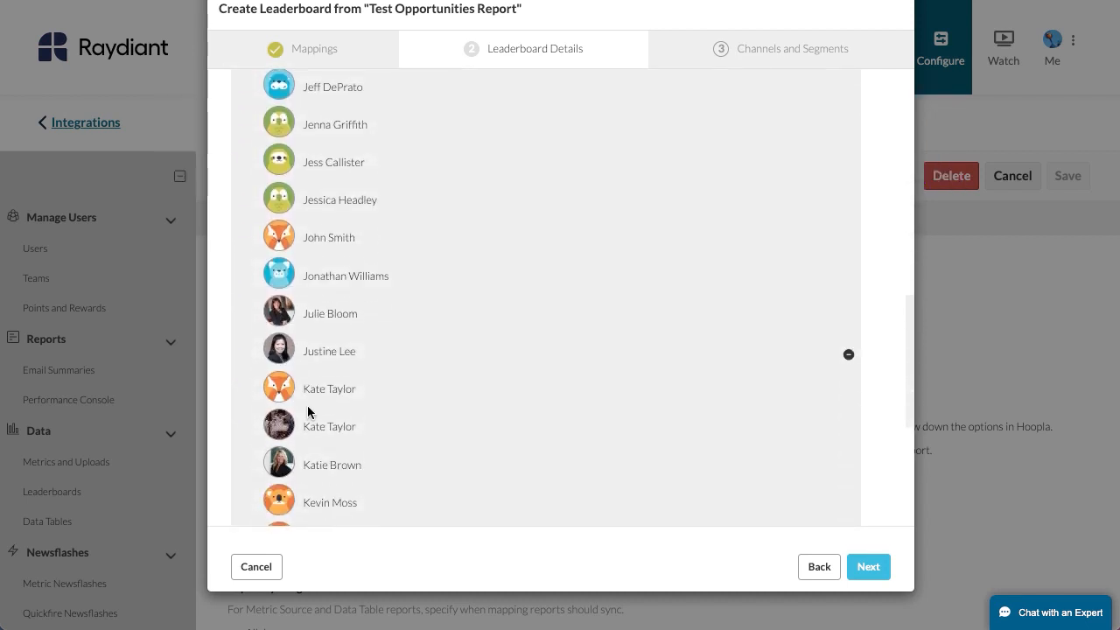
scroll(307, 405, "up", 4)
left_click(298, 271)
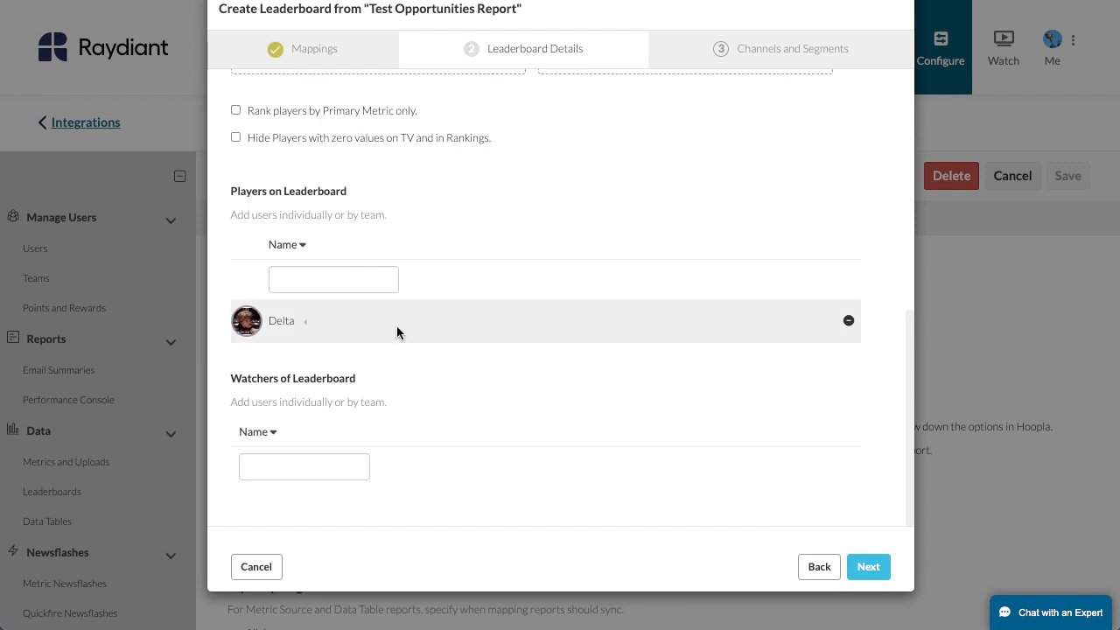
Add an individual user as a watcher of the leaderboard.
left_click(271, 469)
type("a")
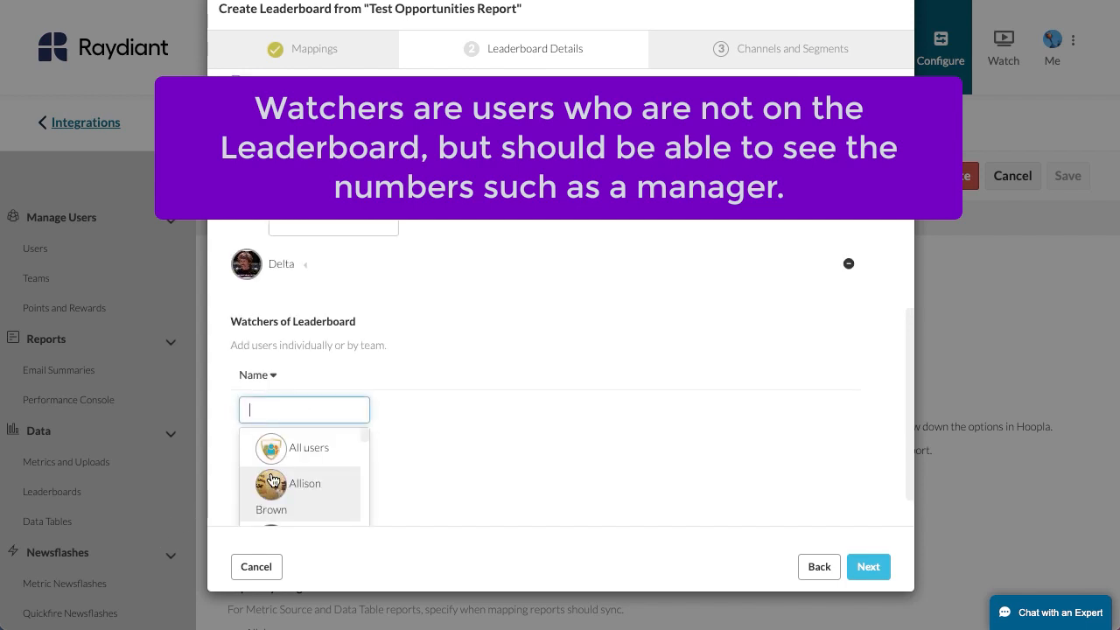
type("nn")
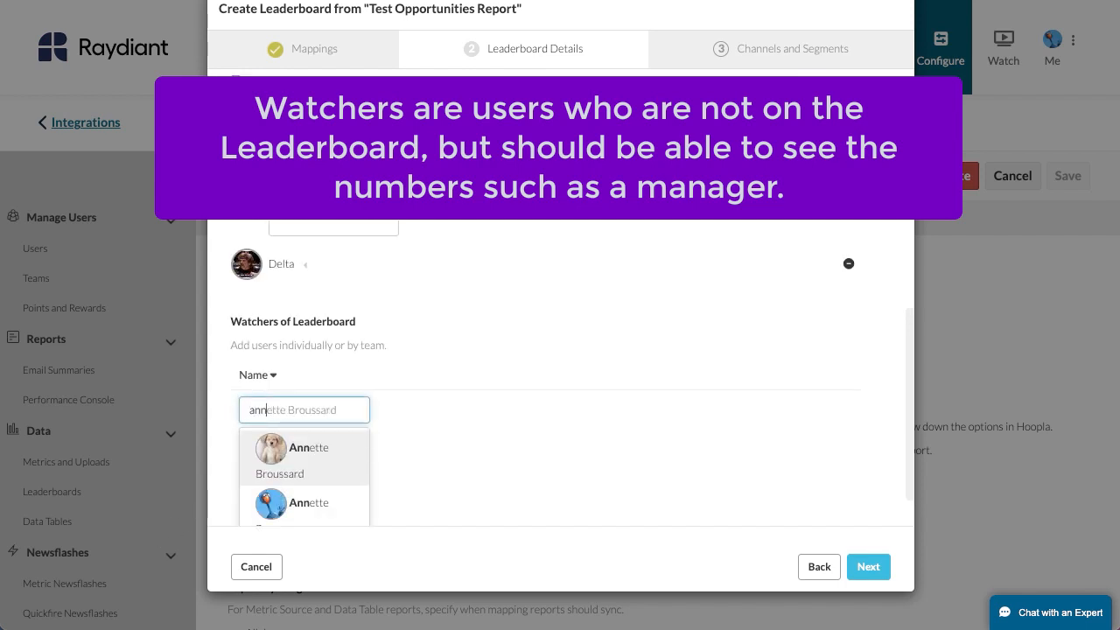
left_click(268, 506)
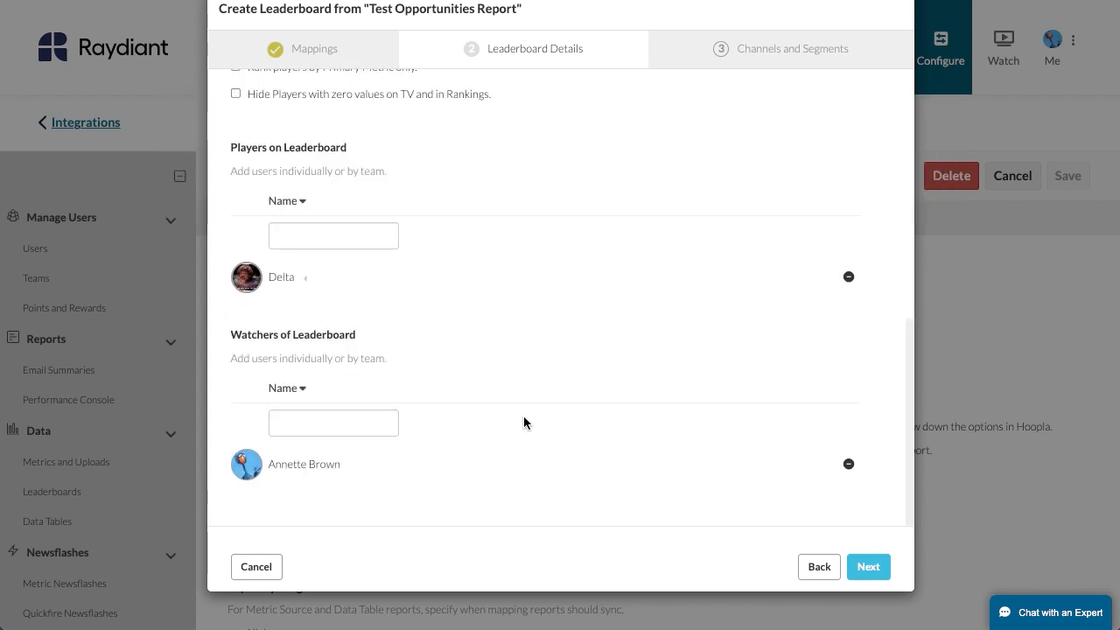
Continue to the channel and segment assignment and create the leaderboard.
left_click(868, 567)
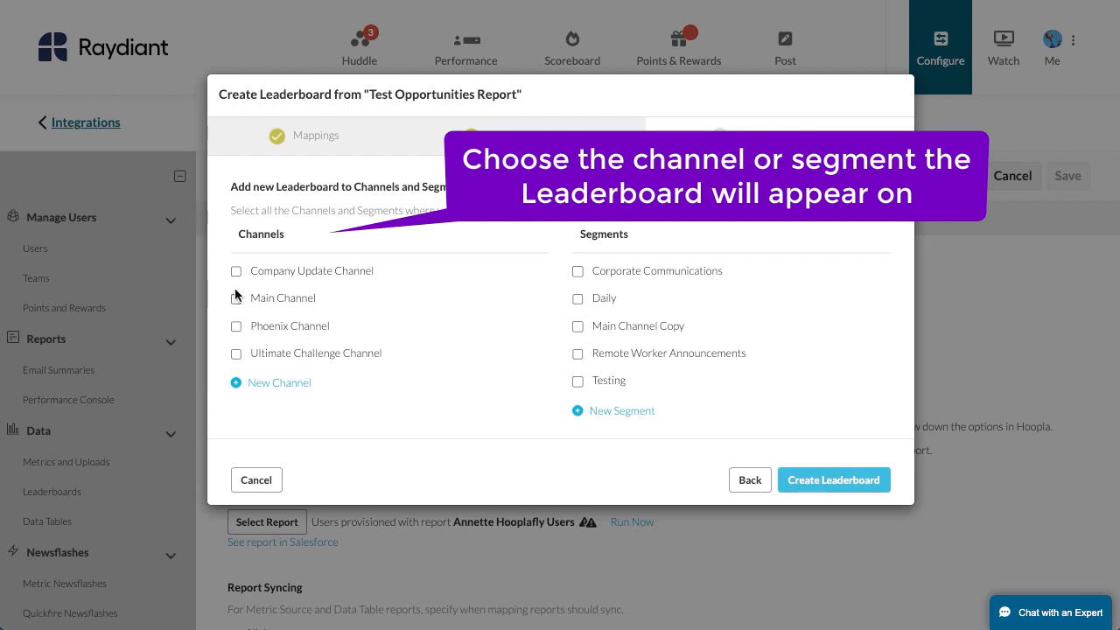
left_click(829, 480)
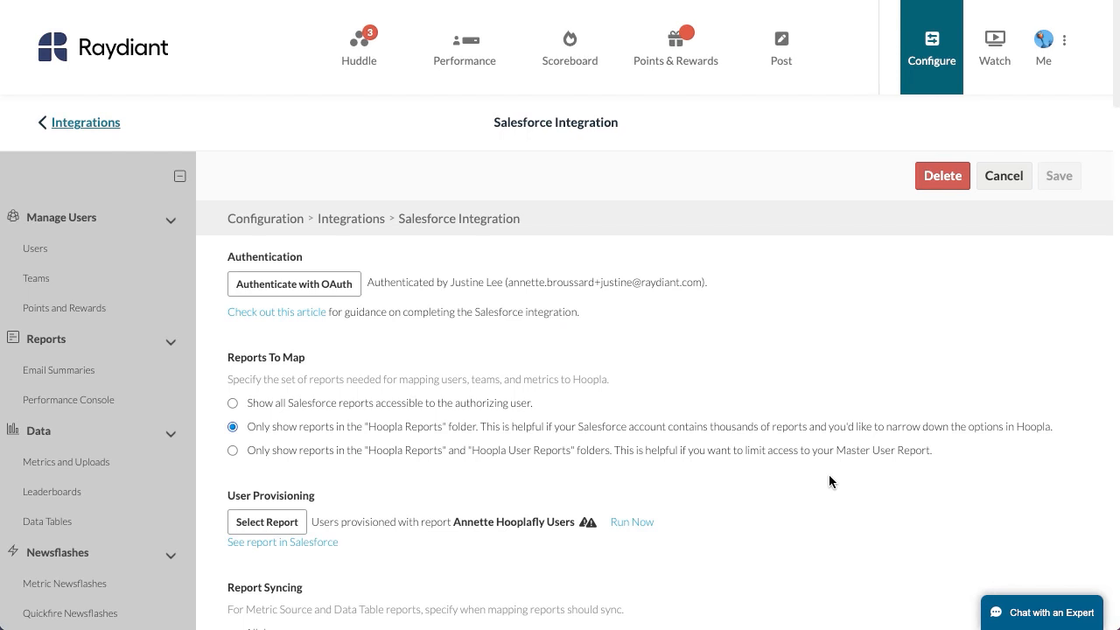
Open the Main Channel's configuration from the list of channels.
scroll(830, 480, "down", 3)
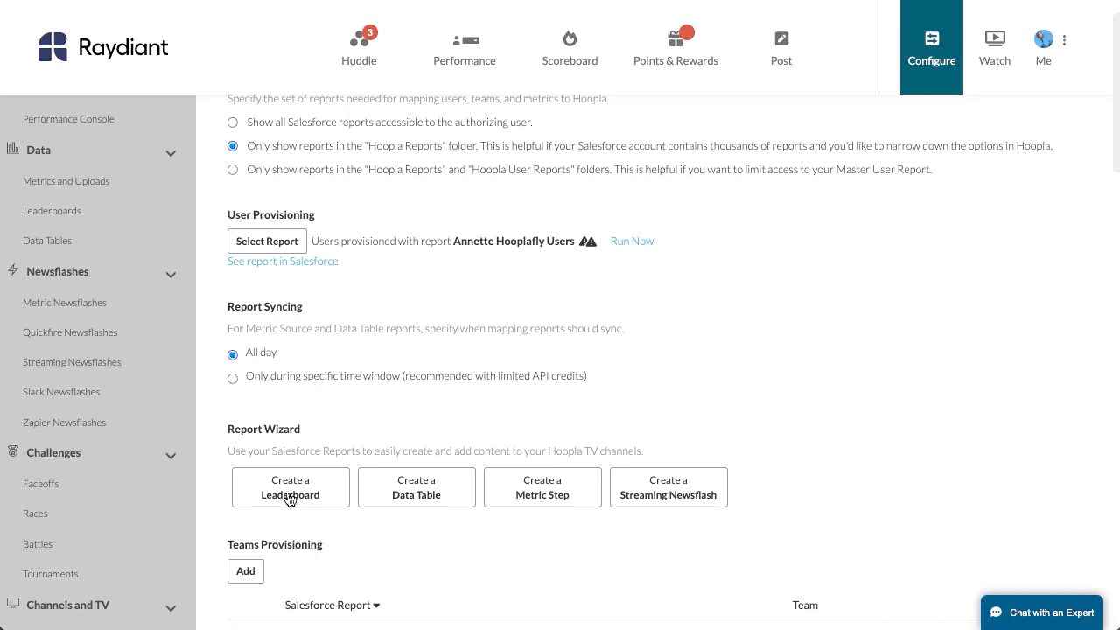
scroll(290, 499, "down", 2)
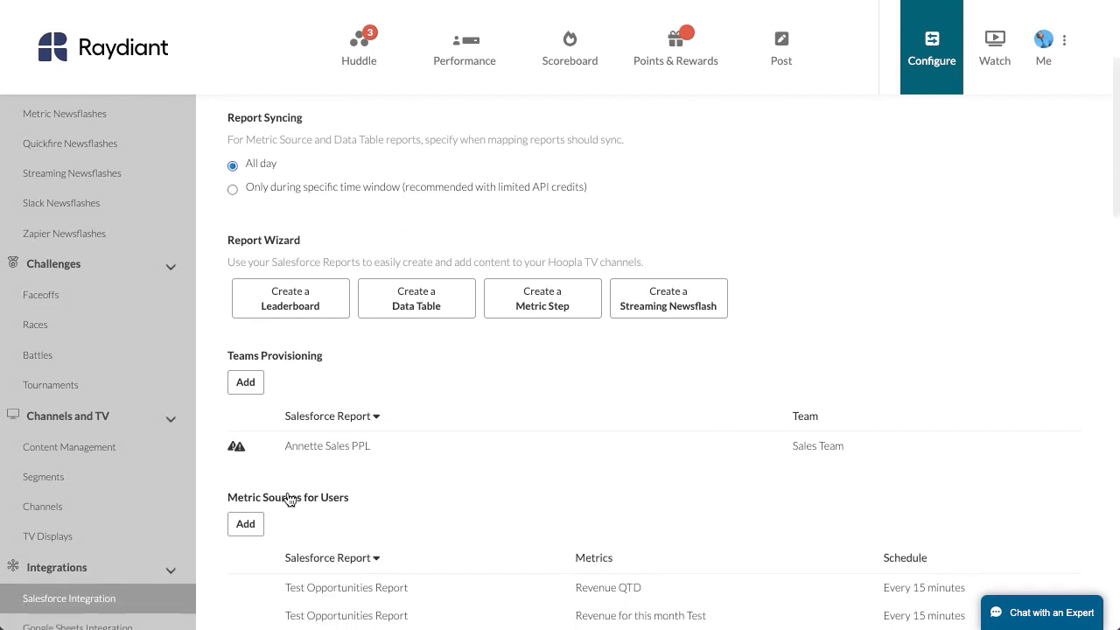
left_click(74, 504)
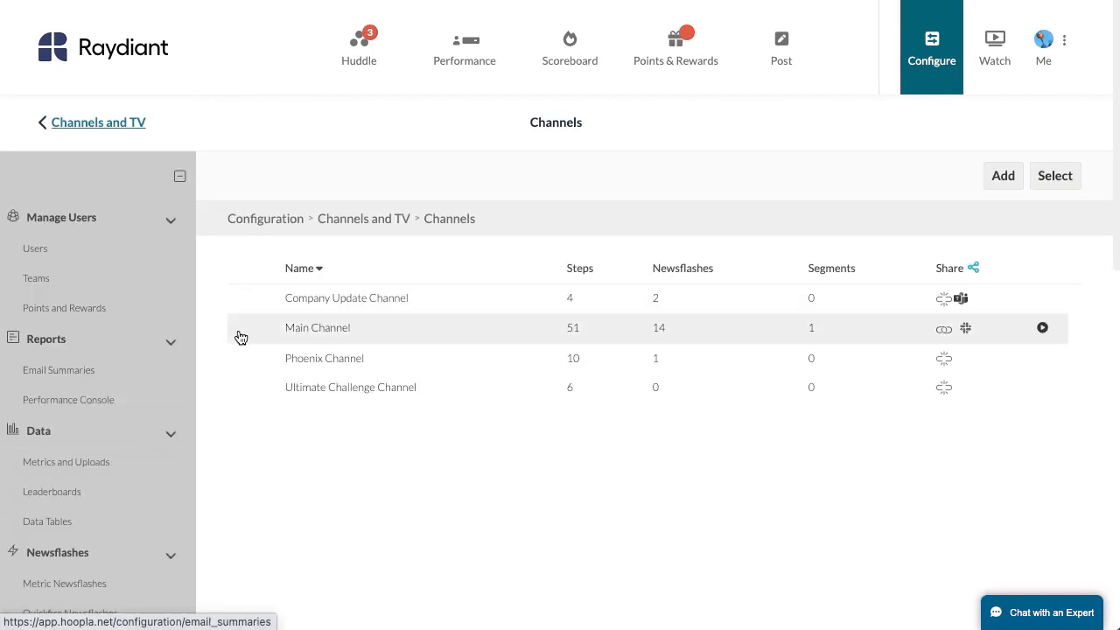
left_click(311, 330)
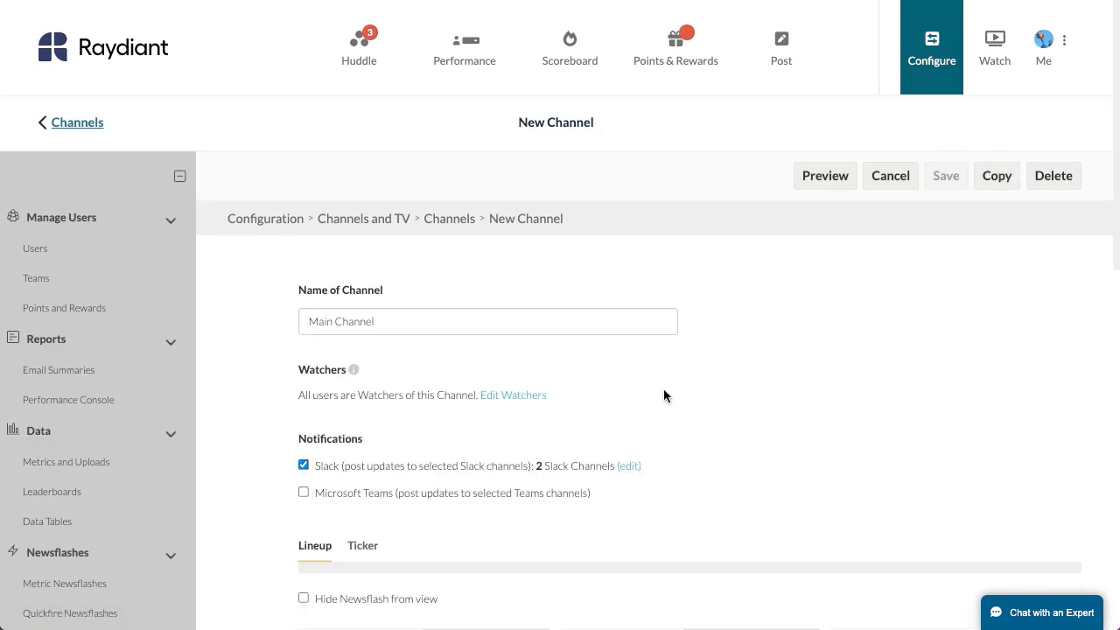
Select the Revenue' leaderboard in the Main Channel's default lineup, review its details and preview the step.
scroll(664, 396, "down", 5)
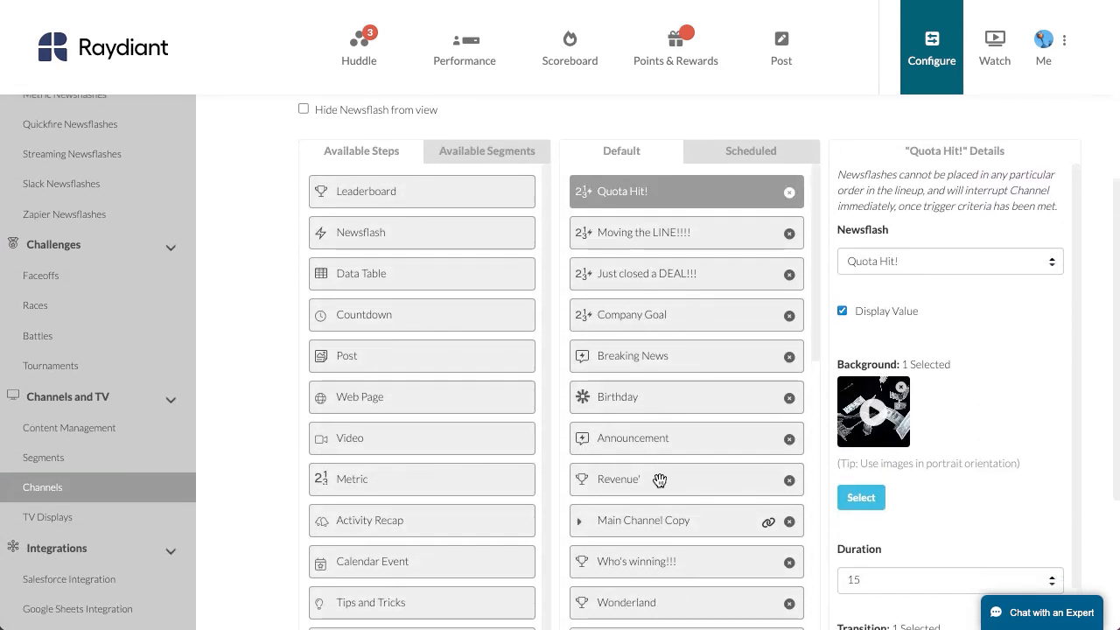
left_click(655, 481)
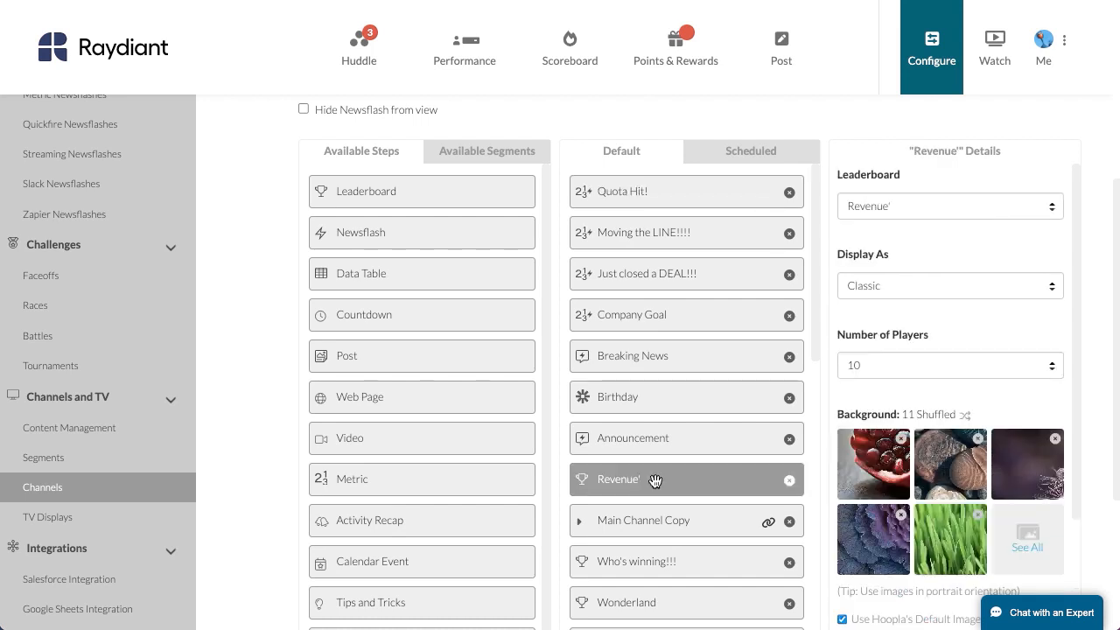
scroll(980, 480, "down", 3)
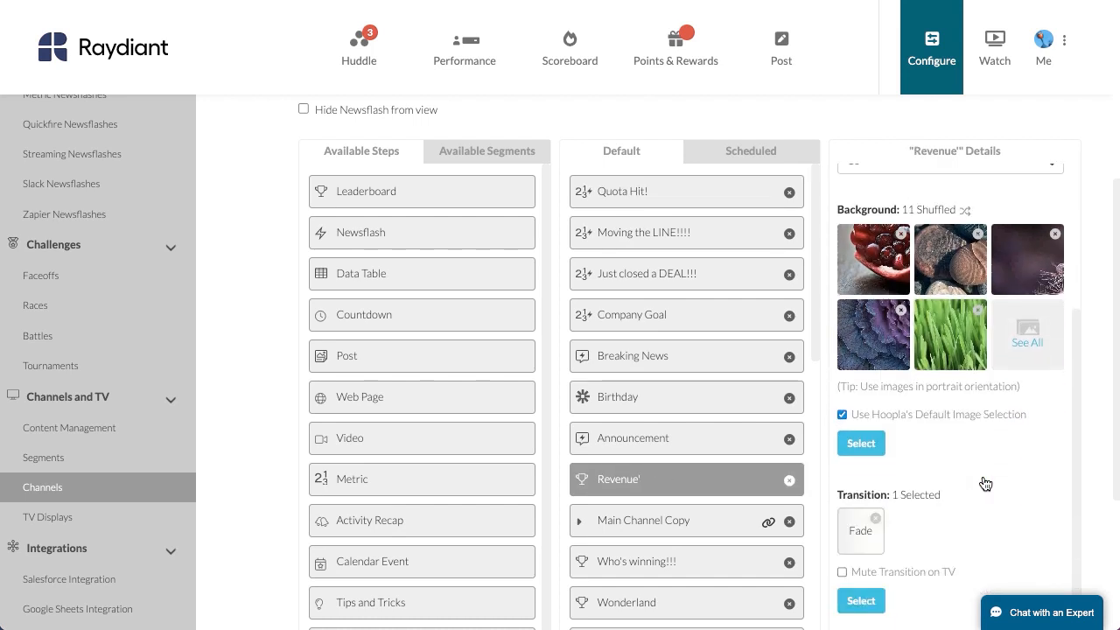
scroll(983, 475, "down", 2)
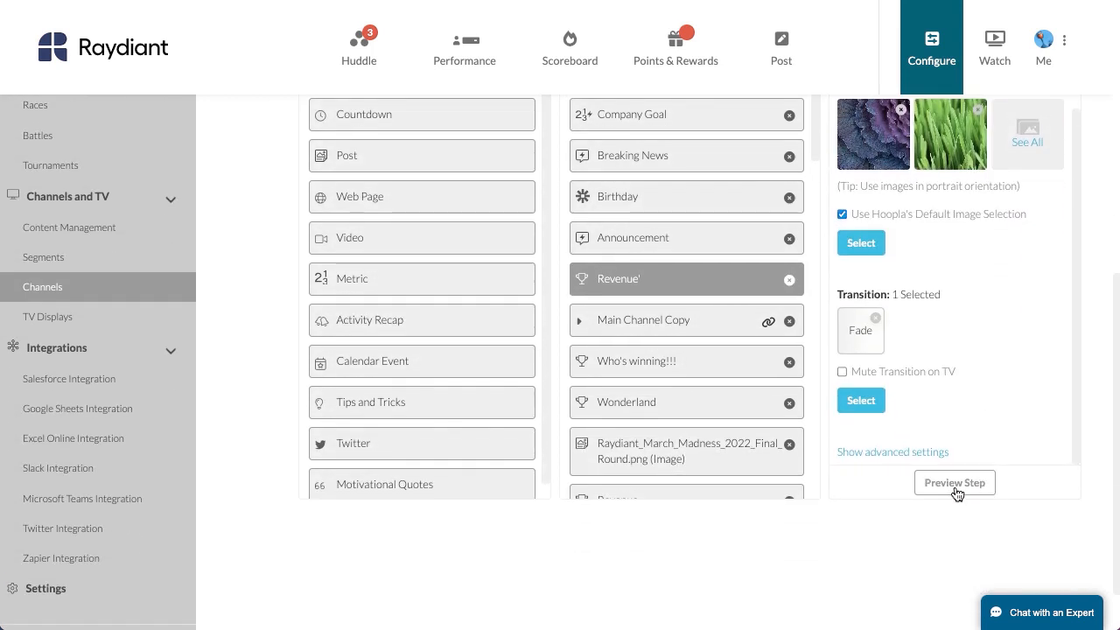
left_click(955, 483)
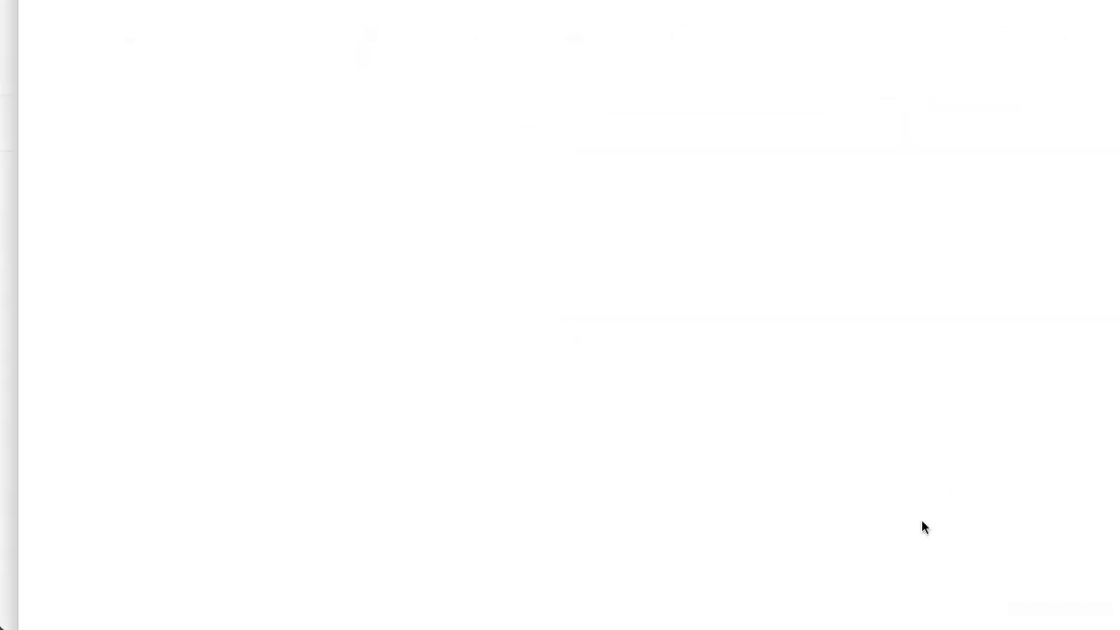